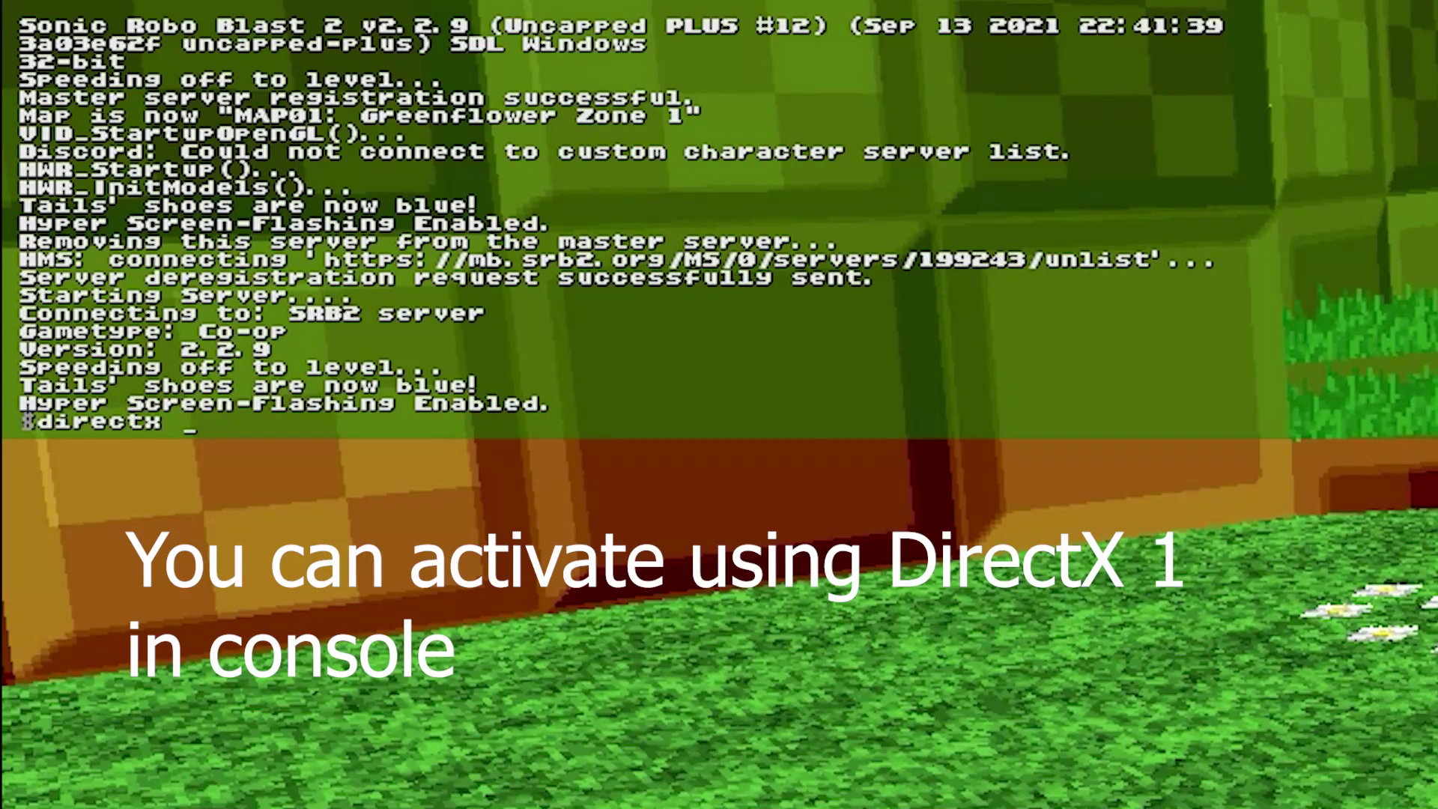
Enable DirectX boosting with 'directx 1', then disable it again with 'directx 0'.
key(Return)
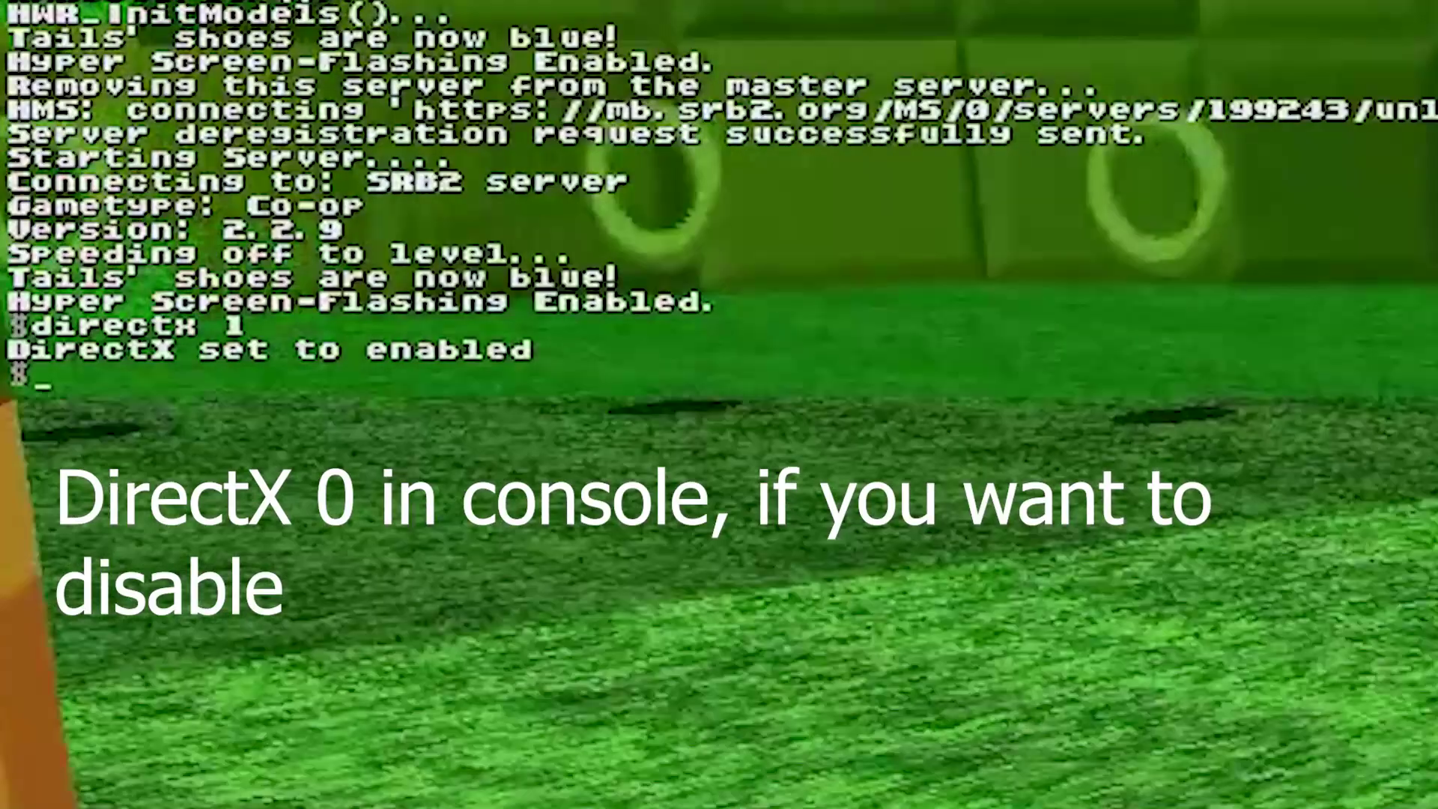
text(0)
key(Return)
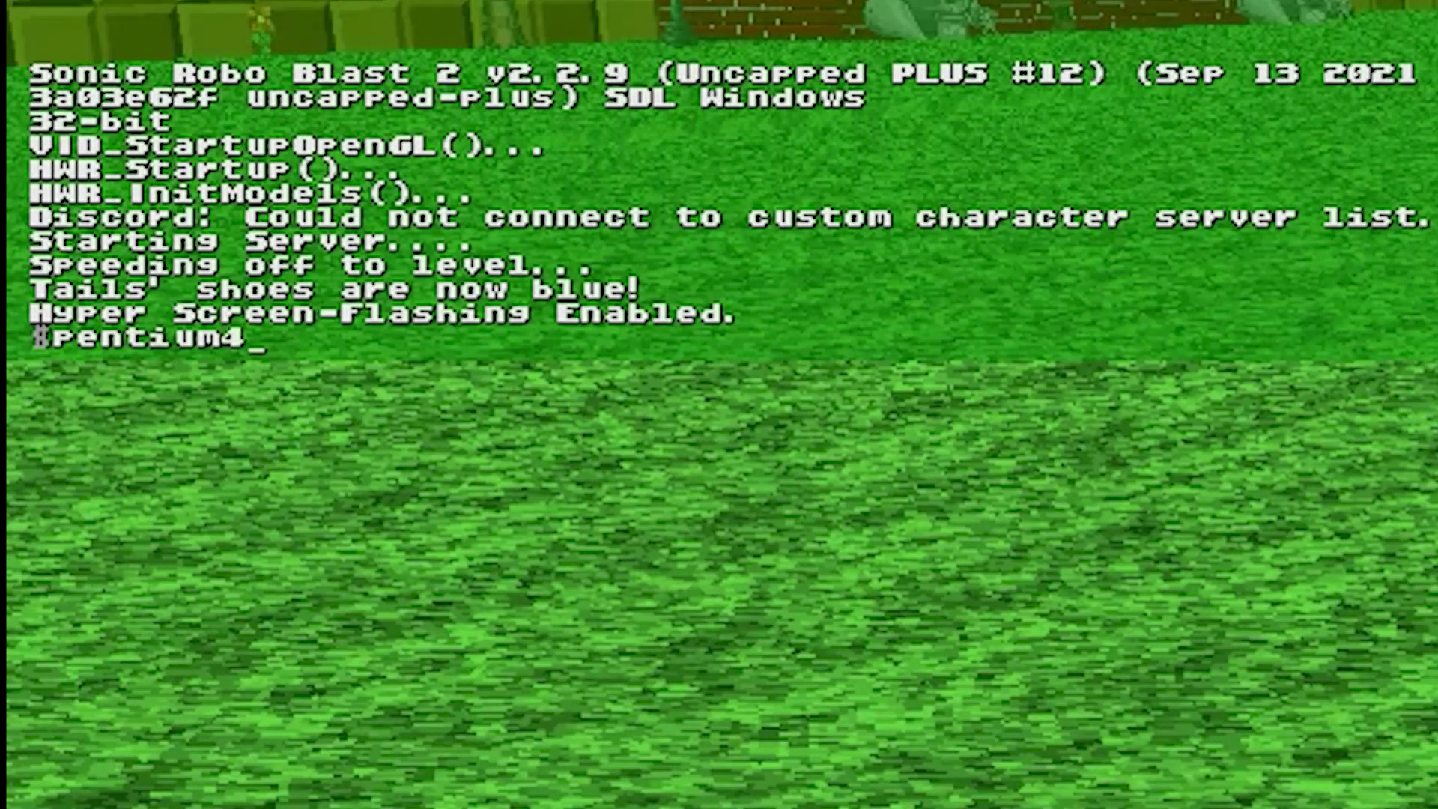
Unlock Pentium 4 mode with 'pentium4 1' and run across the brick-walled field.
key(Return)
key(grave)
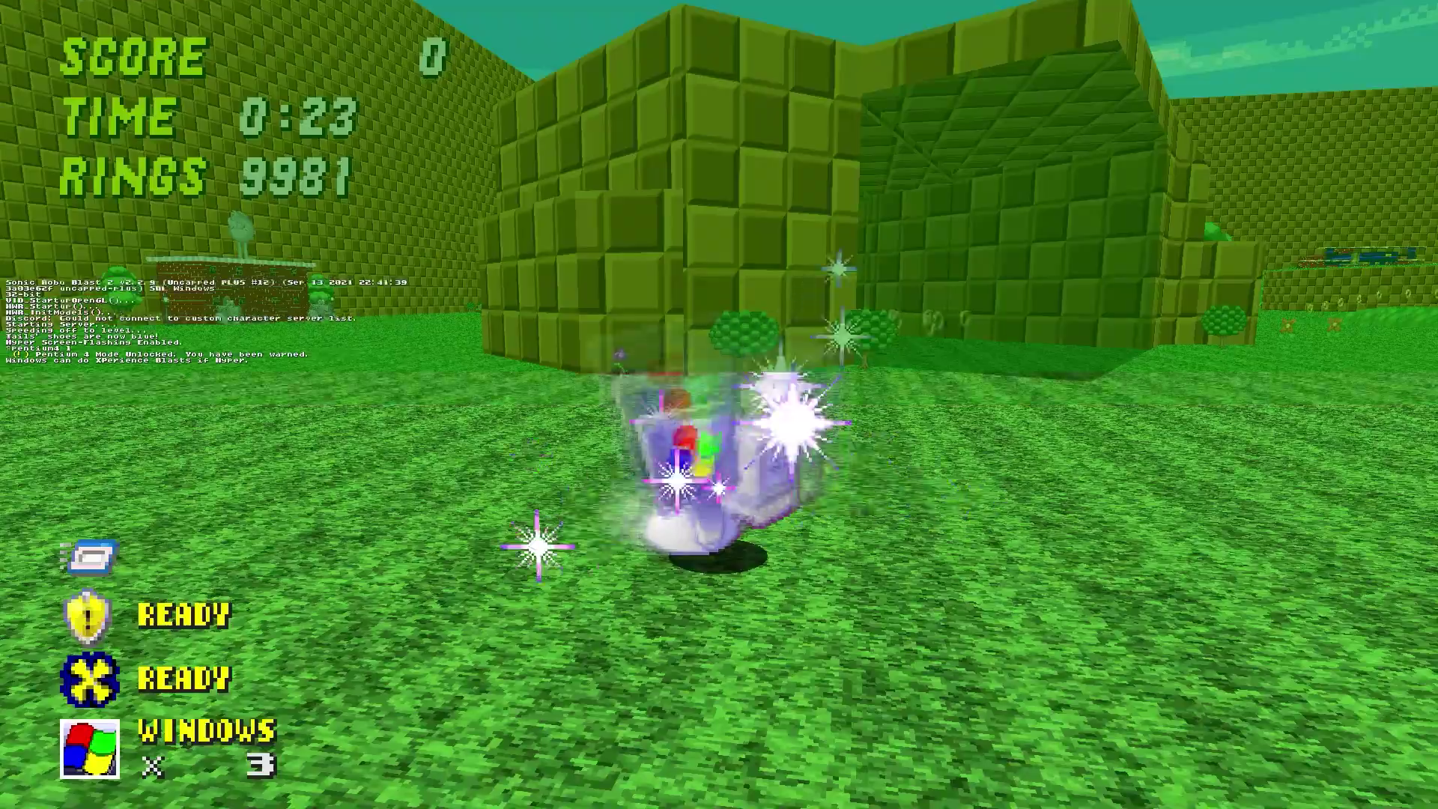
key(w)
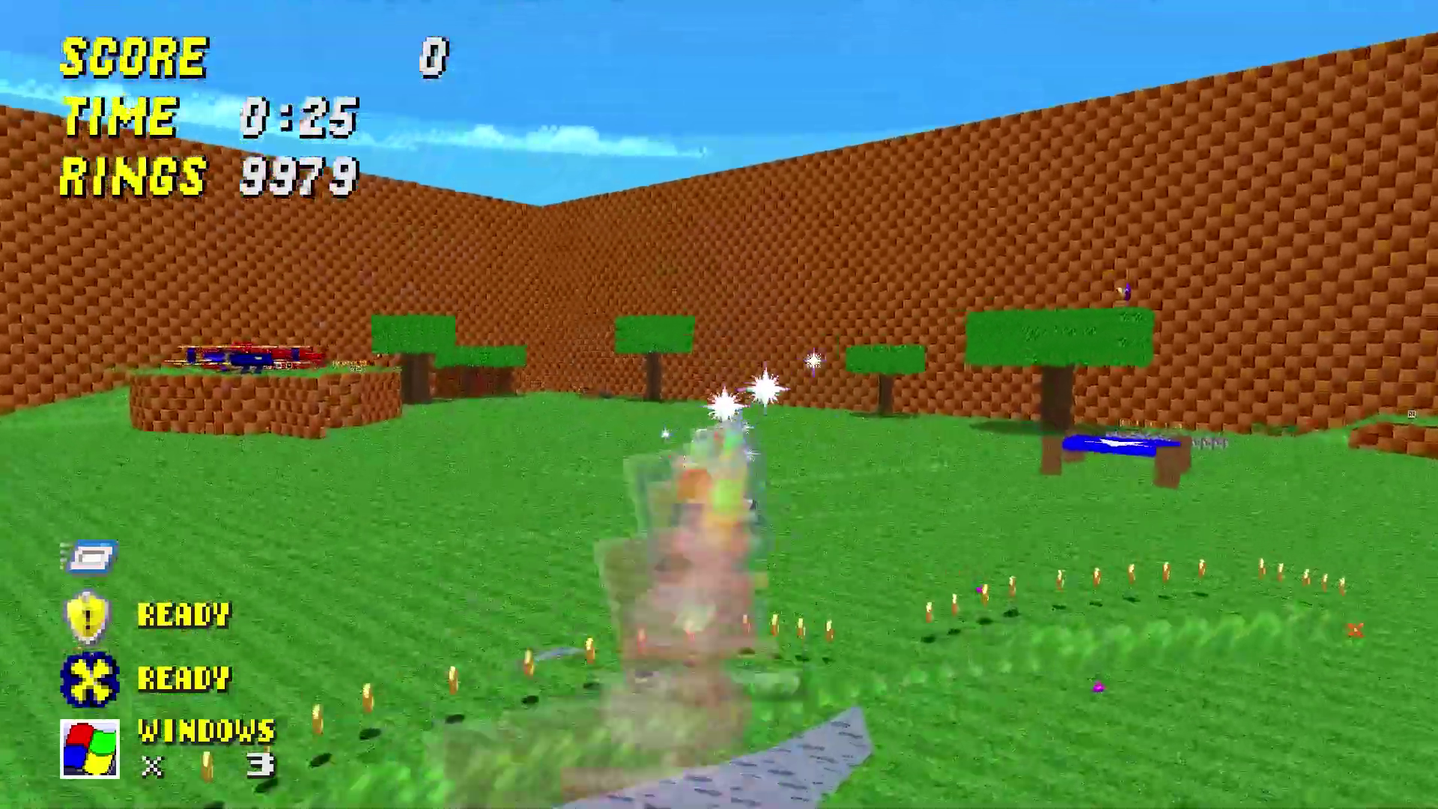
key(w)
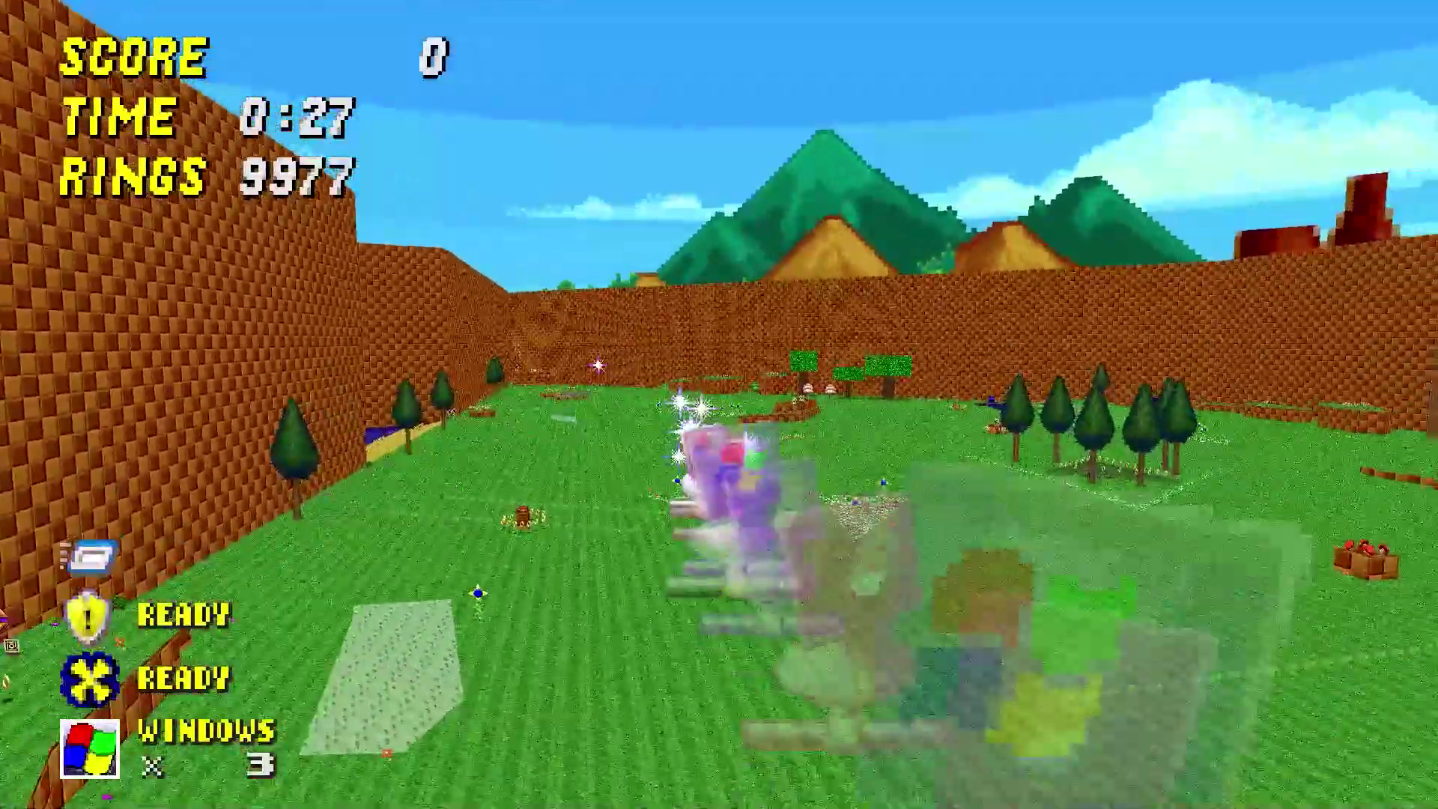
key(w)
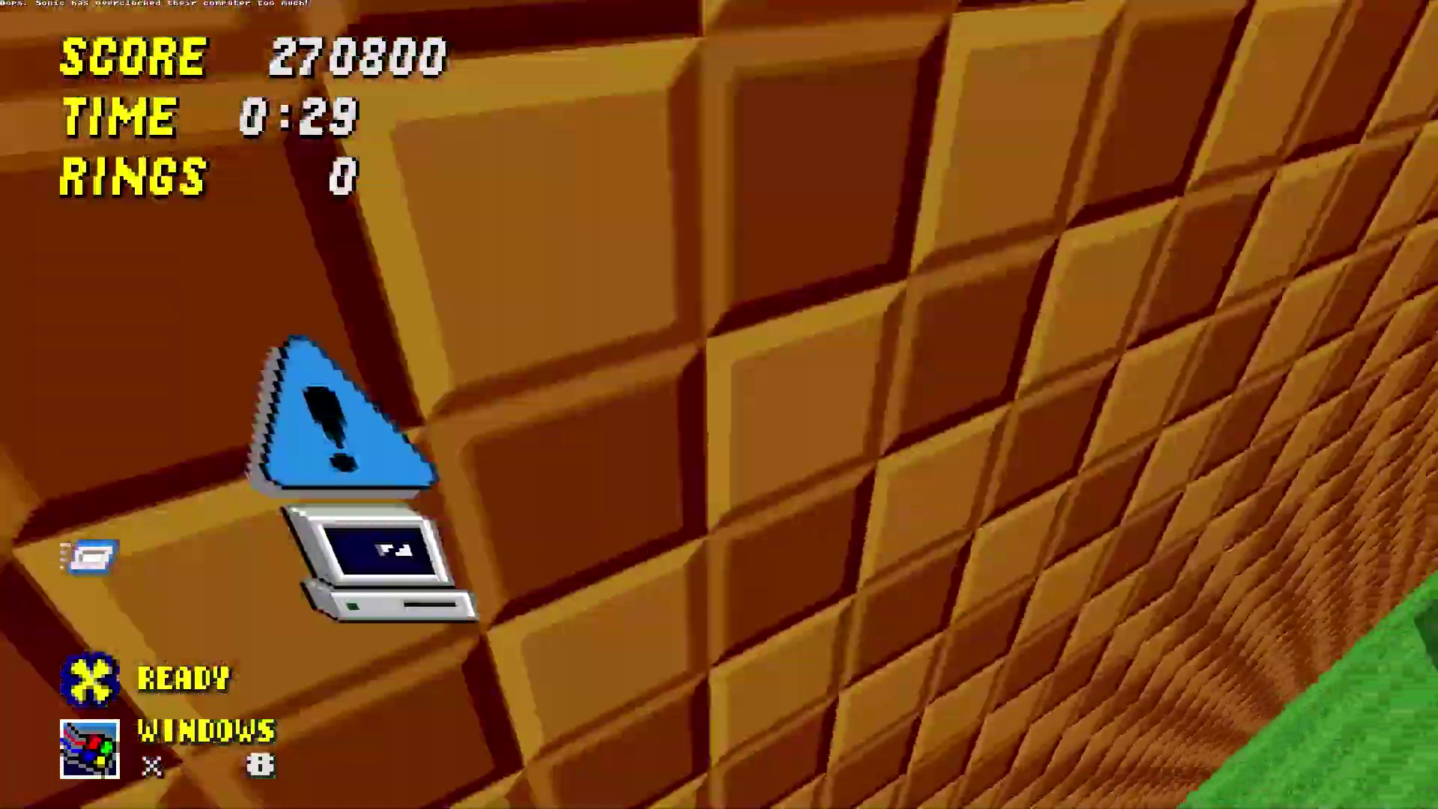
Turn back toward the grass field and bring up the Sound Options menu.
key(s)
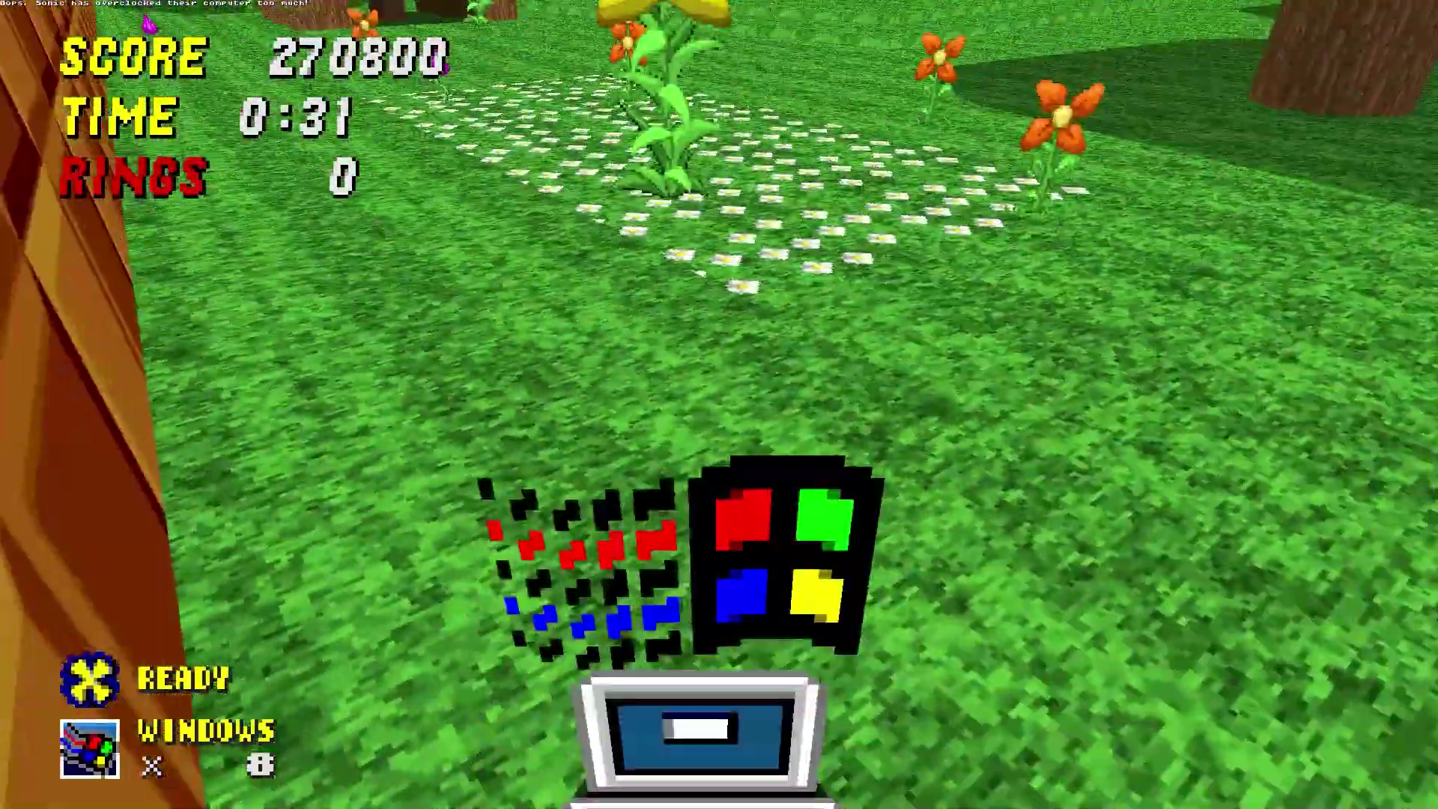
key(w)
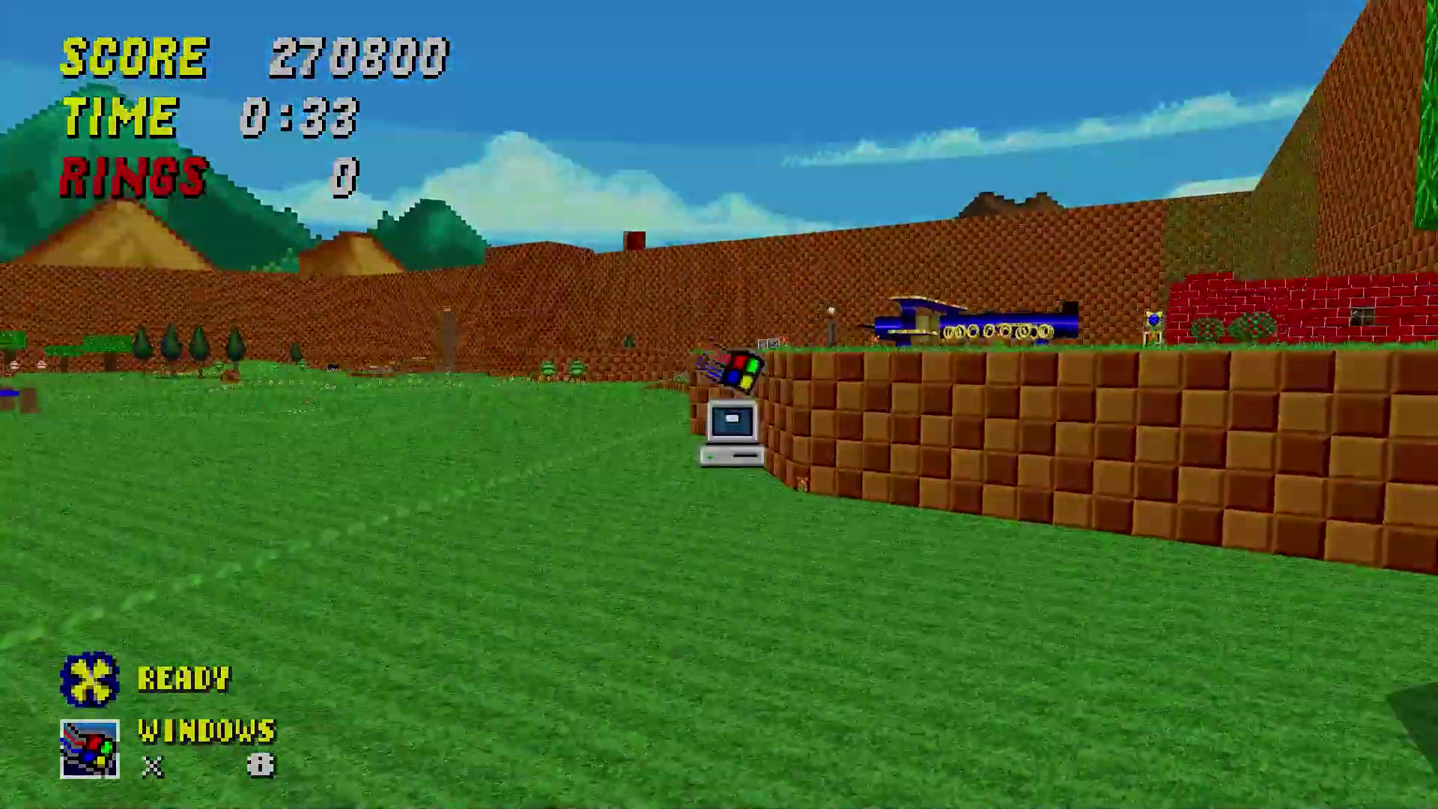
key(Up)
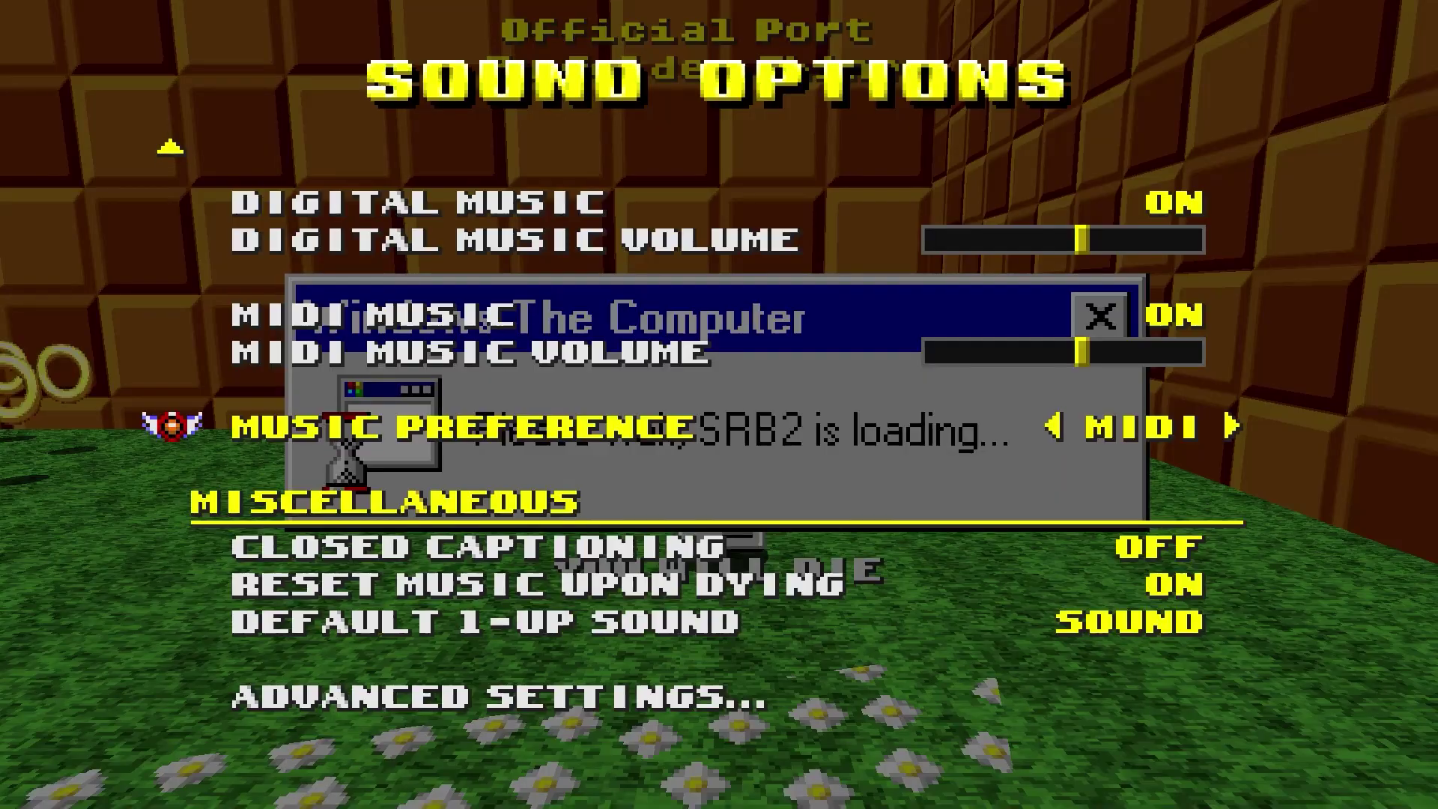
Exit the menus and set off a flash blast over the open field.
key(Escape)
key(Escape)
key(Escape)
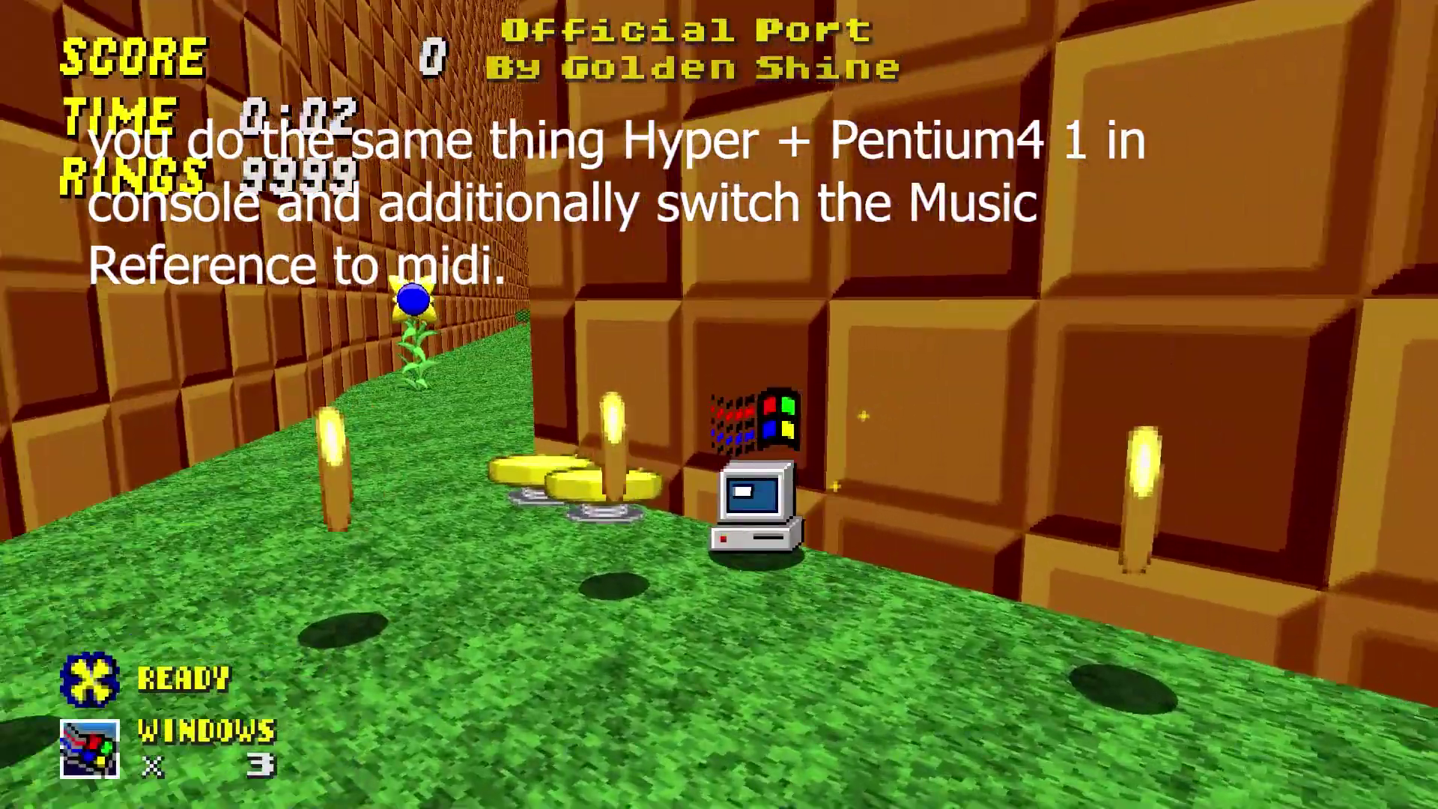
key(Right)
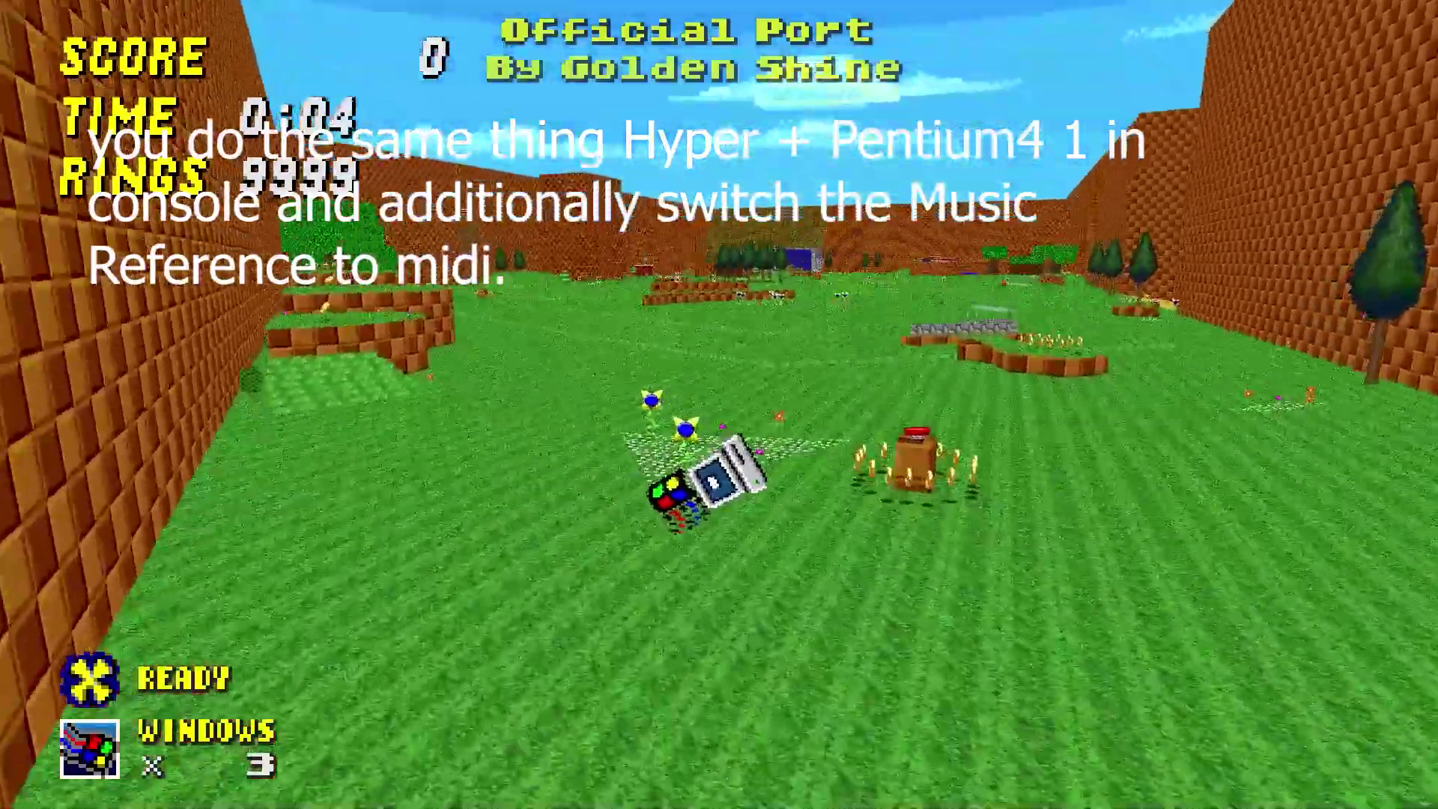
key(Up)
key(space)
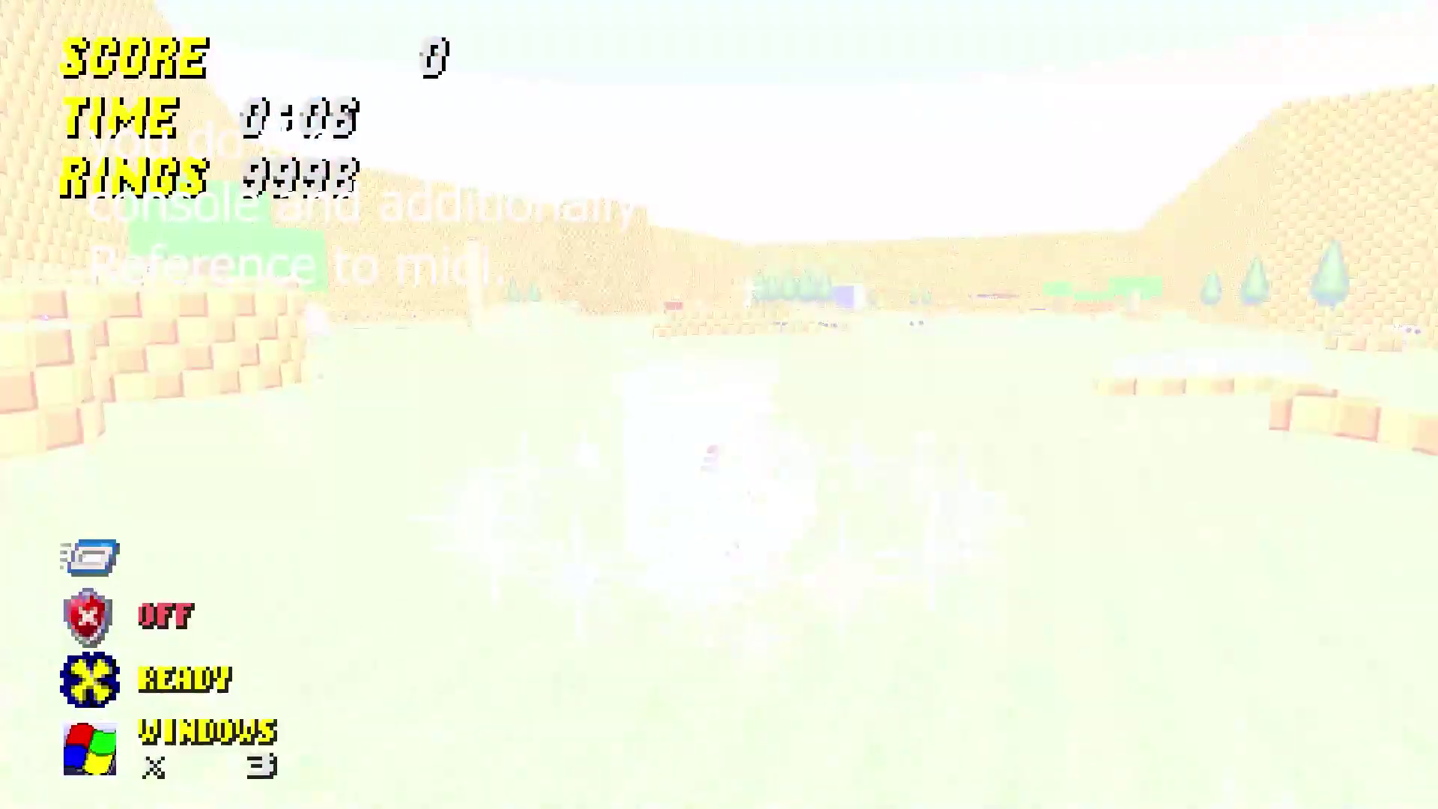
Keep running across the field to reach the Windows computer character.
key(Up)
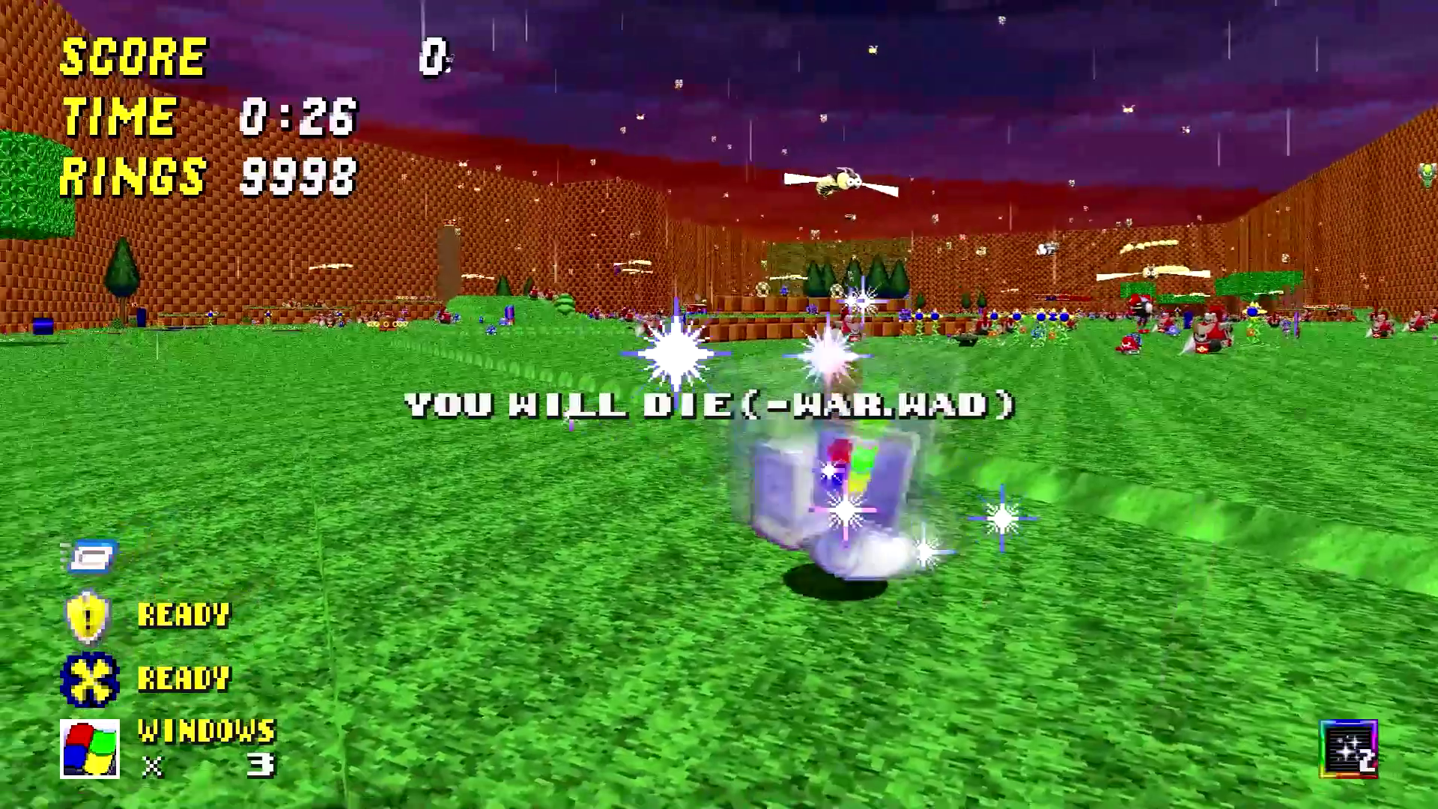
key(Left)
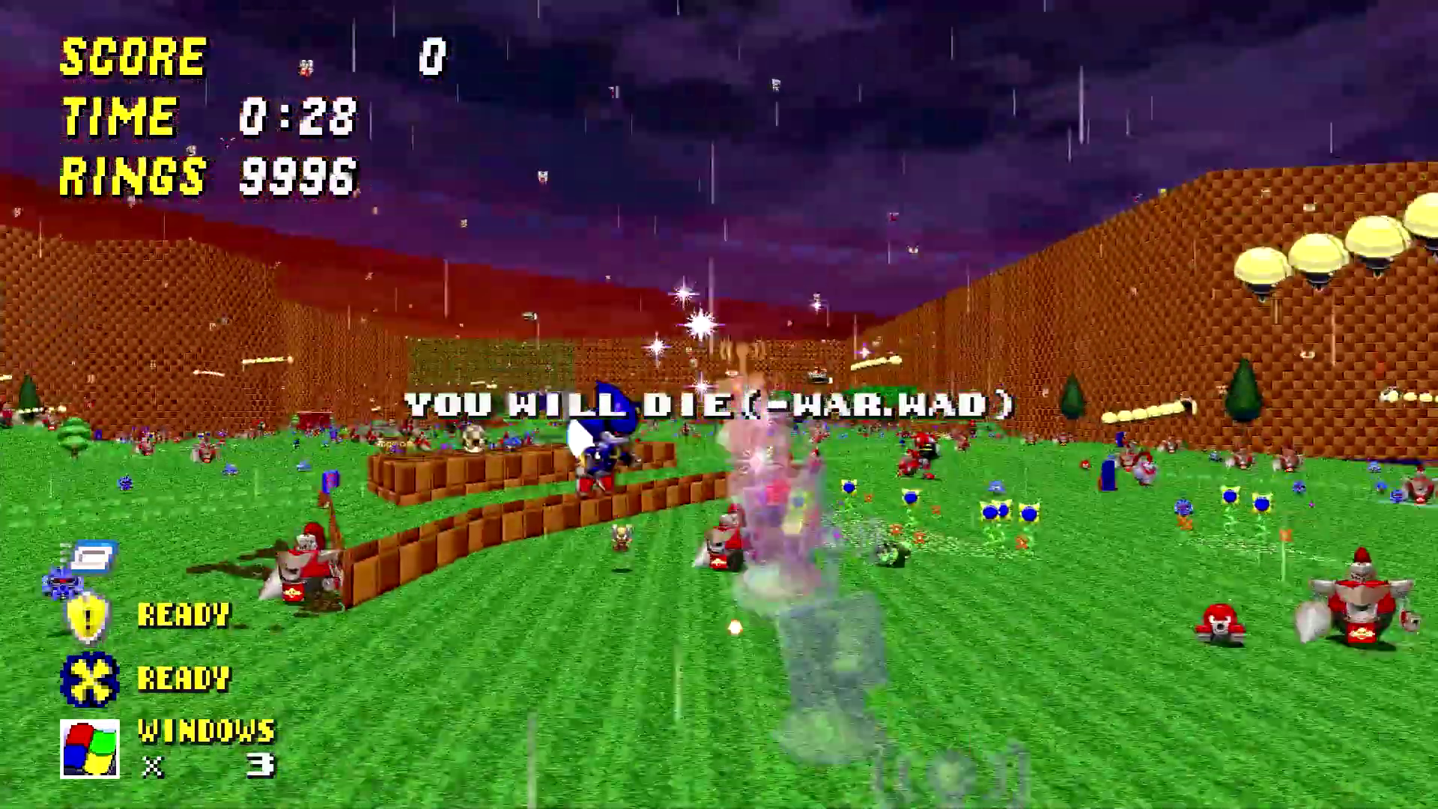
key(Right)
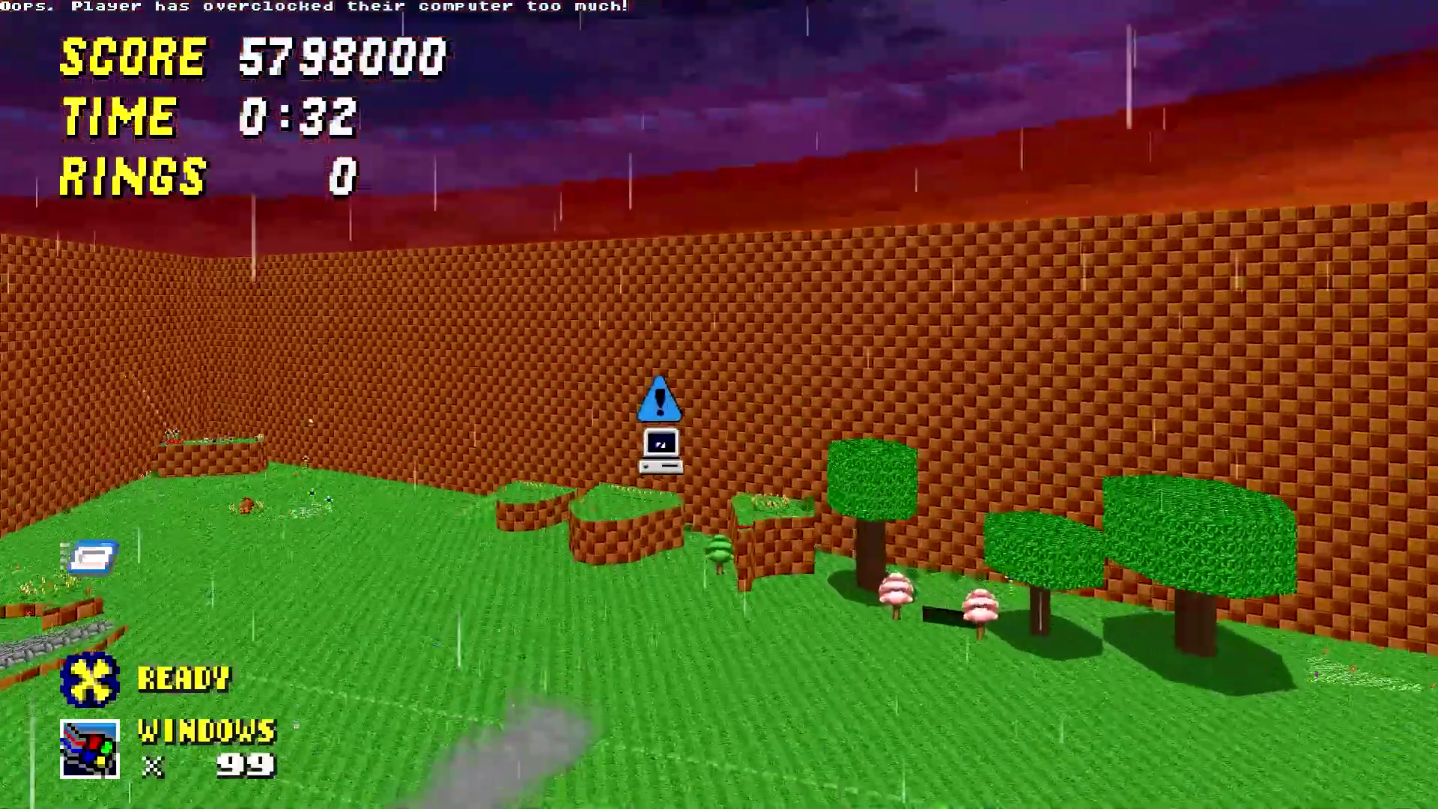
key(w)
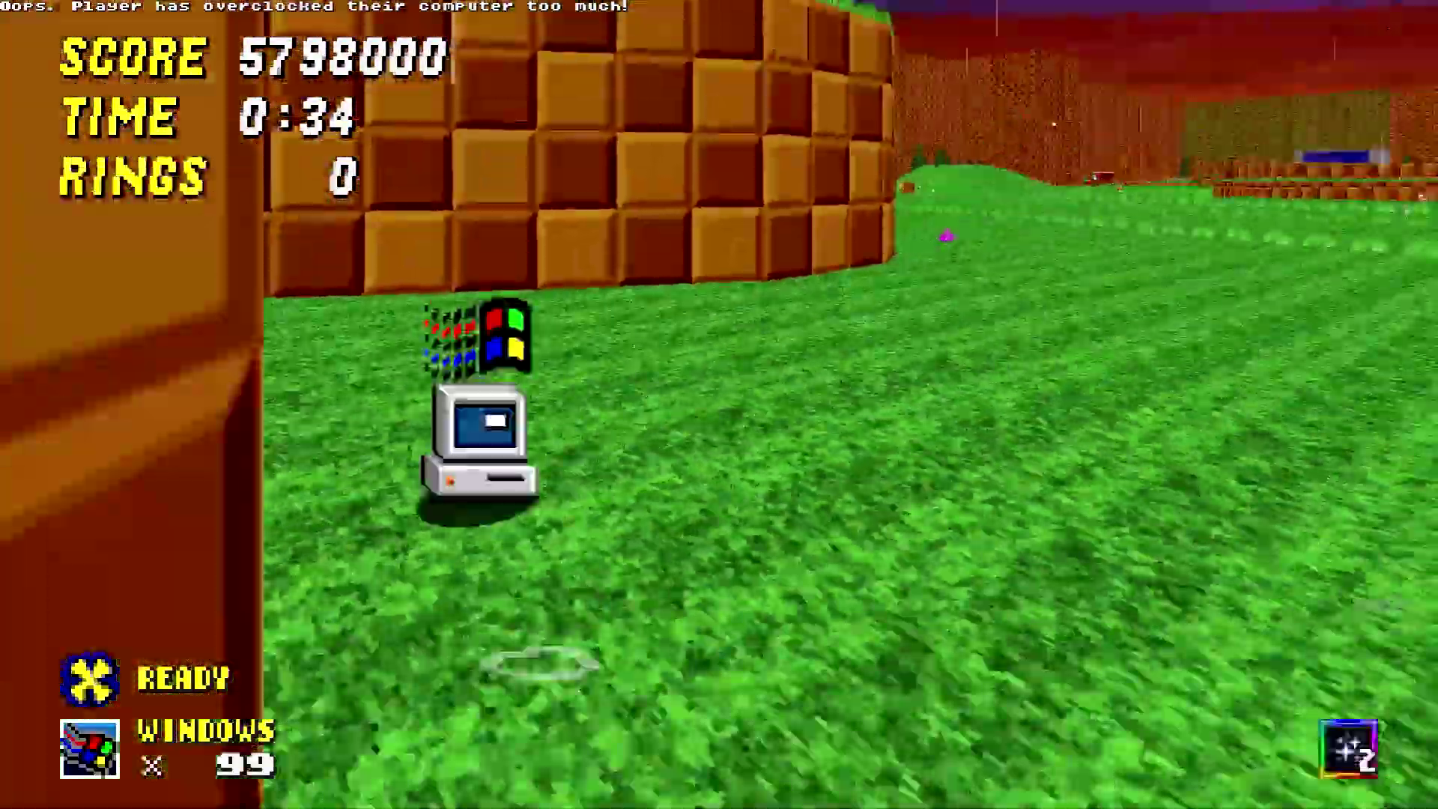
key(w)
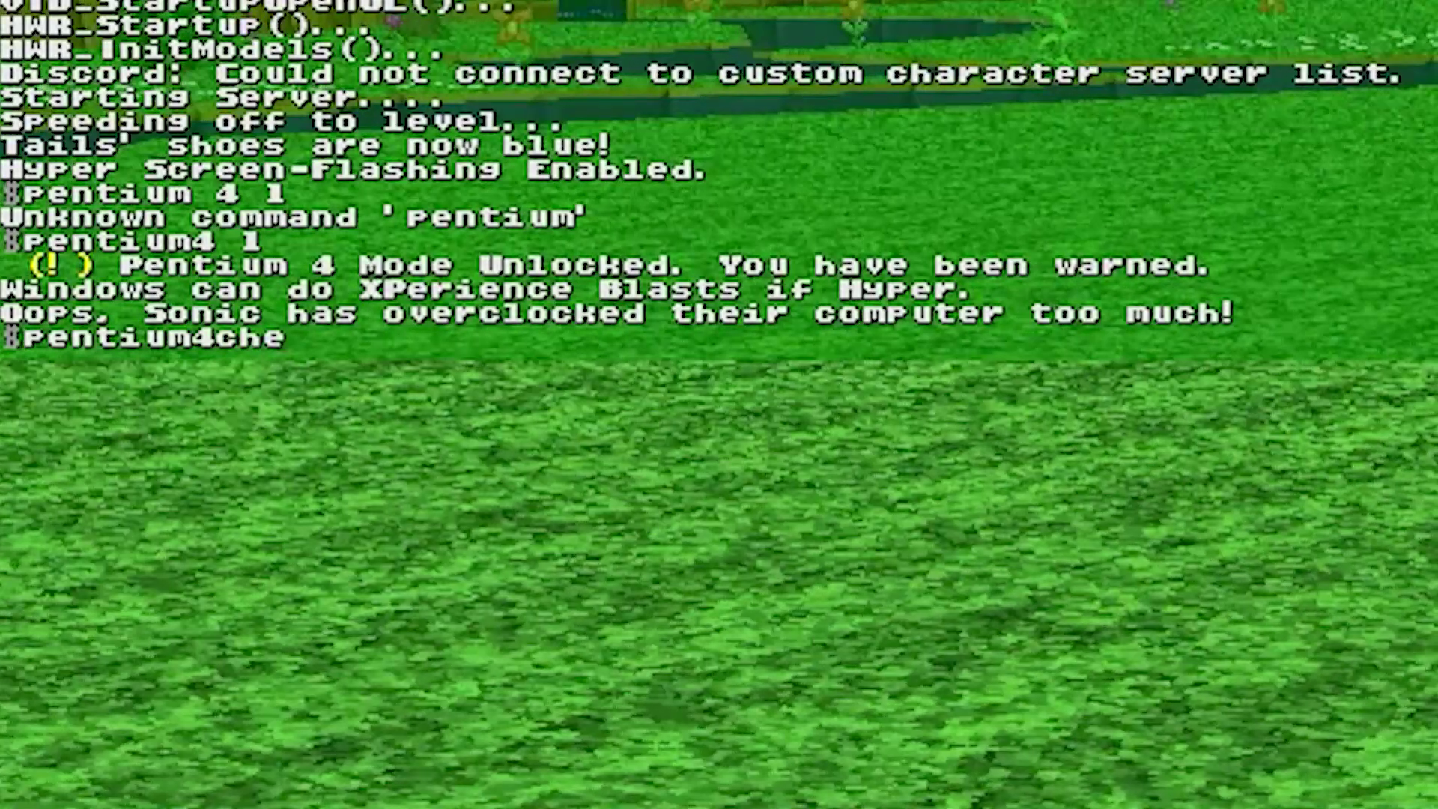
Run 'pentium4check' to confirm Hyper XPerience Blasts are permitted.
key(Return)
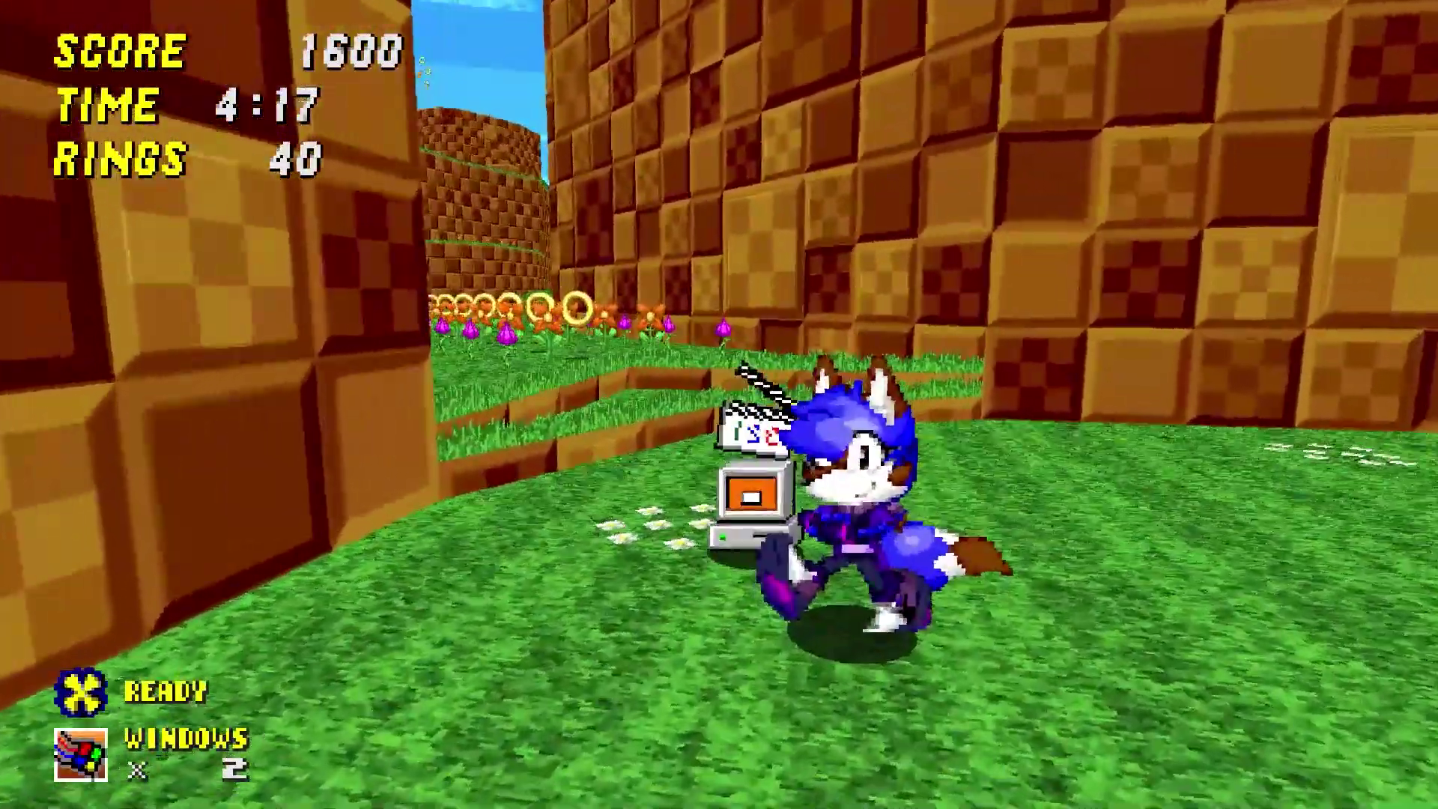
Set winbubble to 0 in the console and return to the game.
key(w)
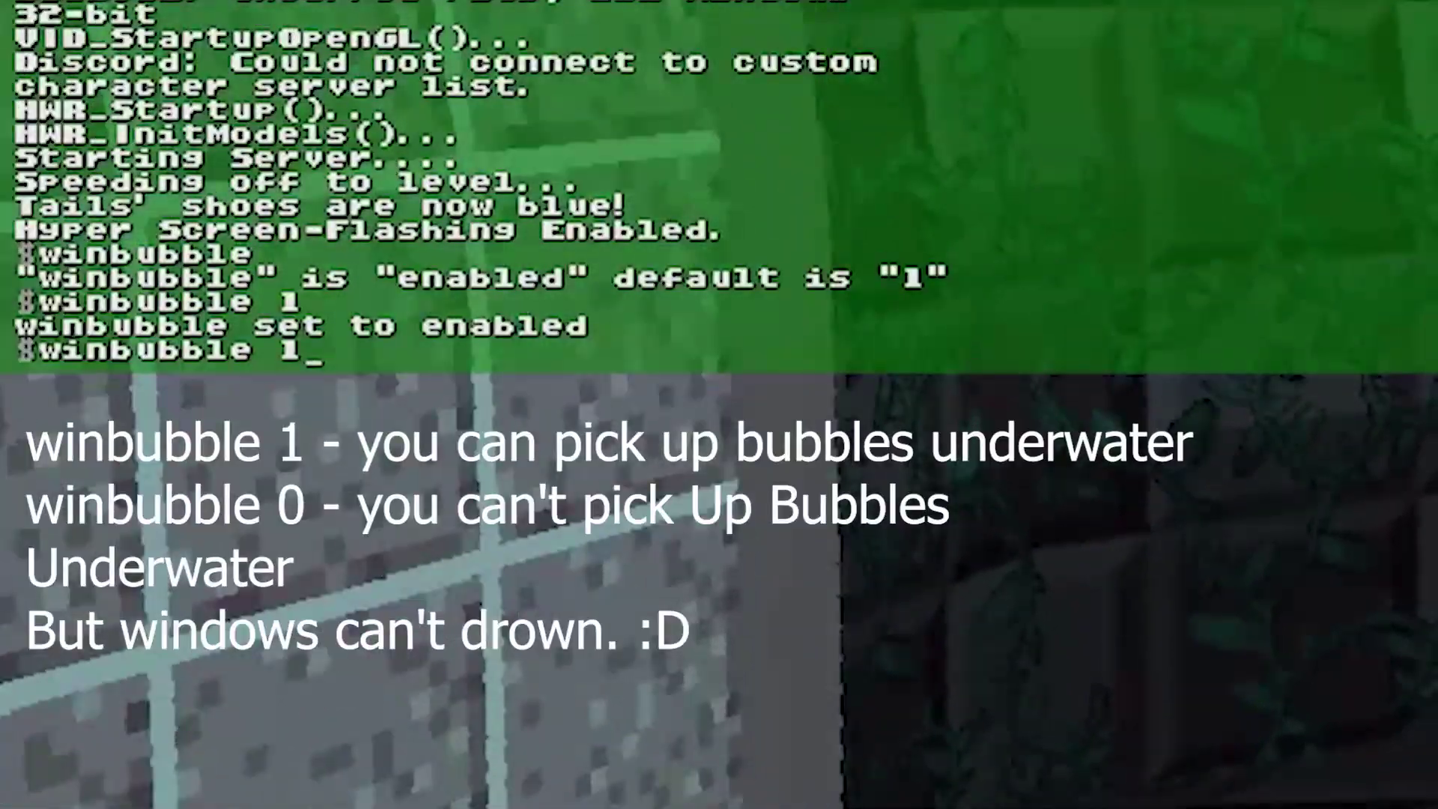
key(BackSpace)
text(0)
key(Return)
key(grave)
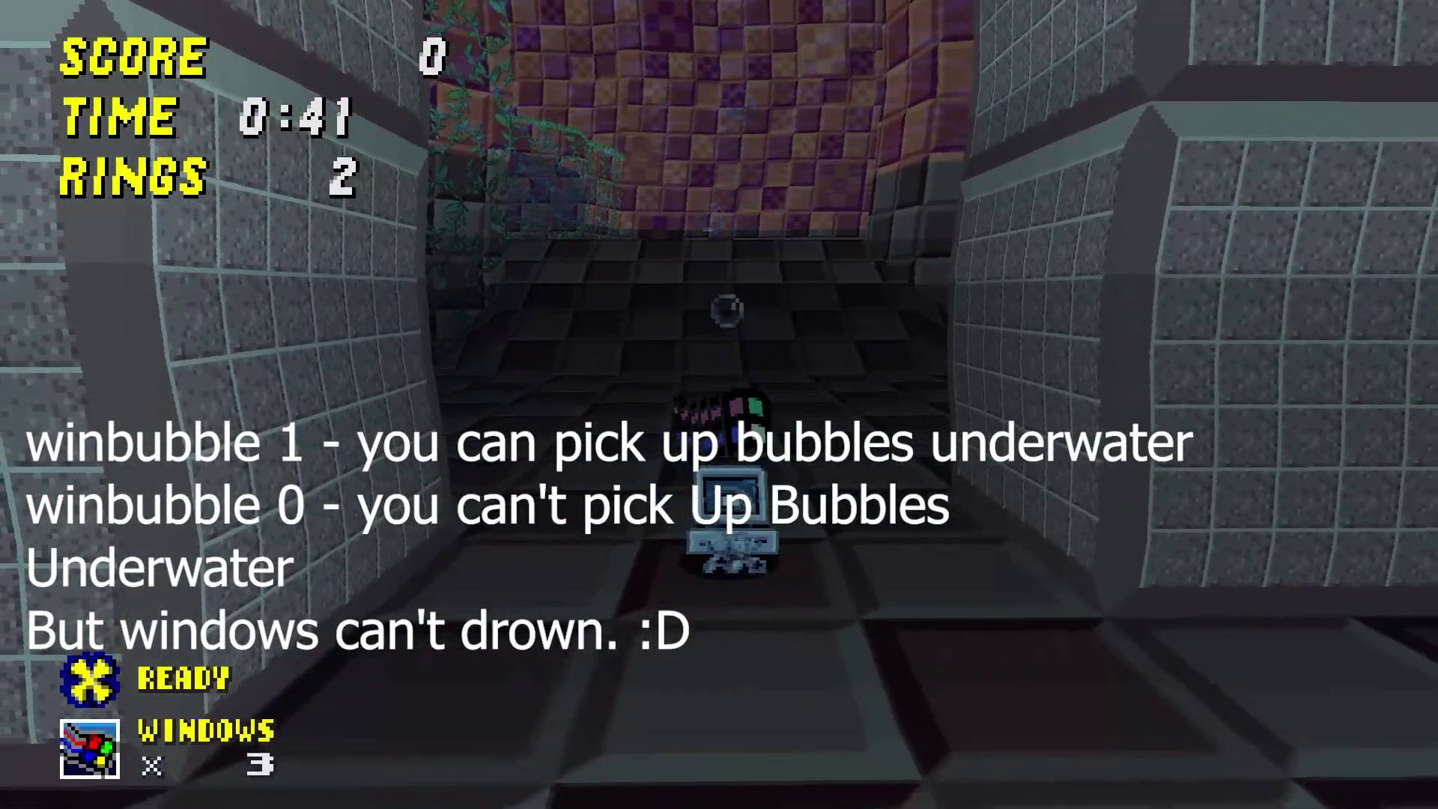
Walk down the underwater corridor toward the bubble and Windows monitor.
key(w)
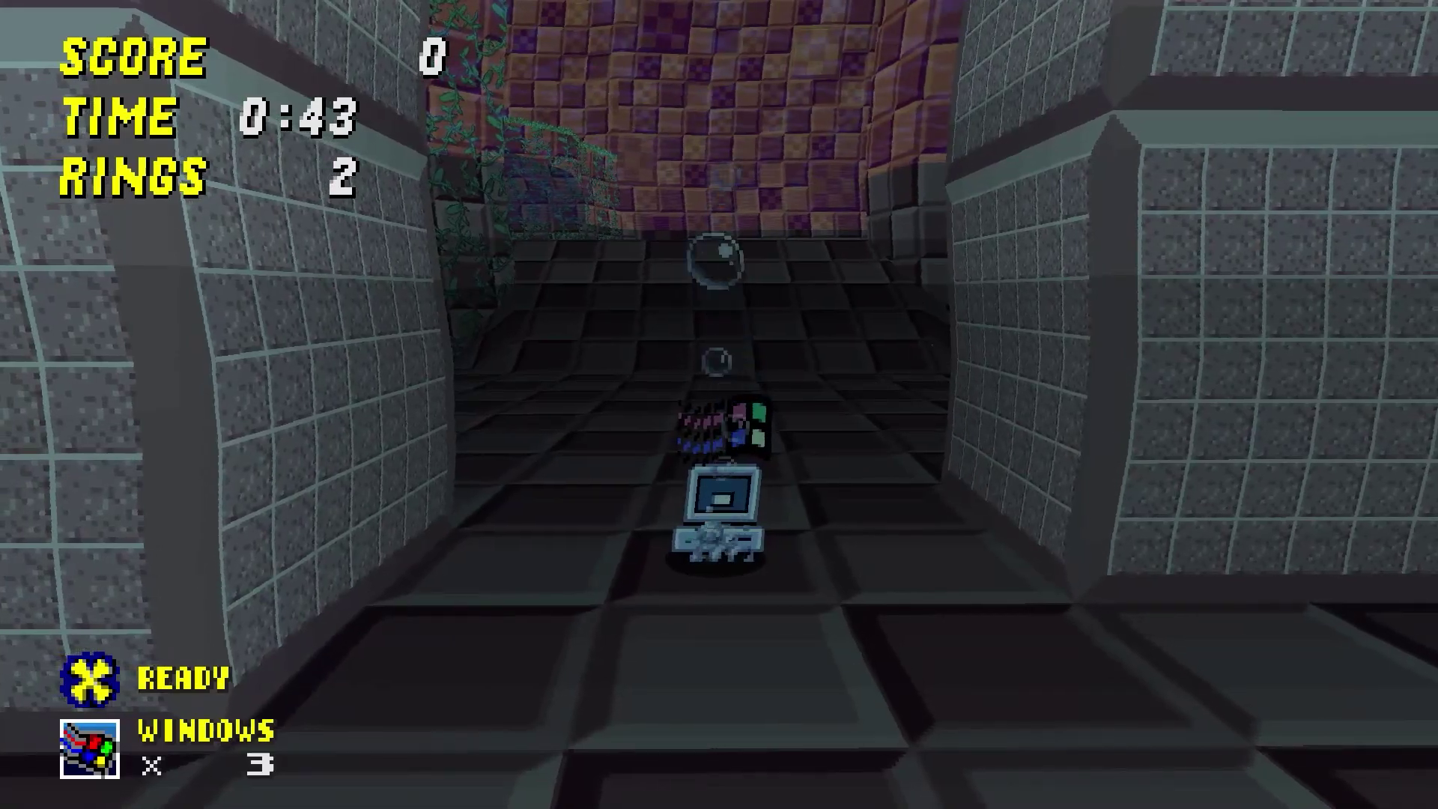
key(a)
key(w)
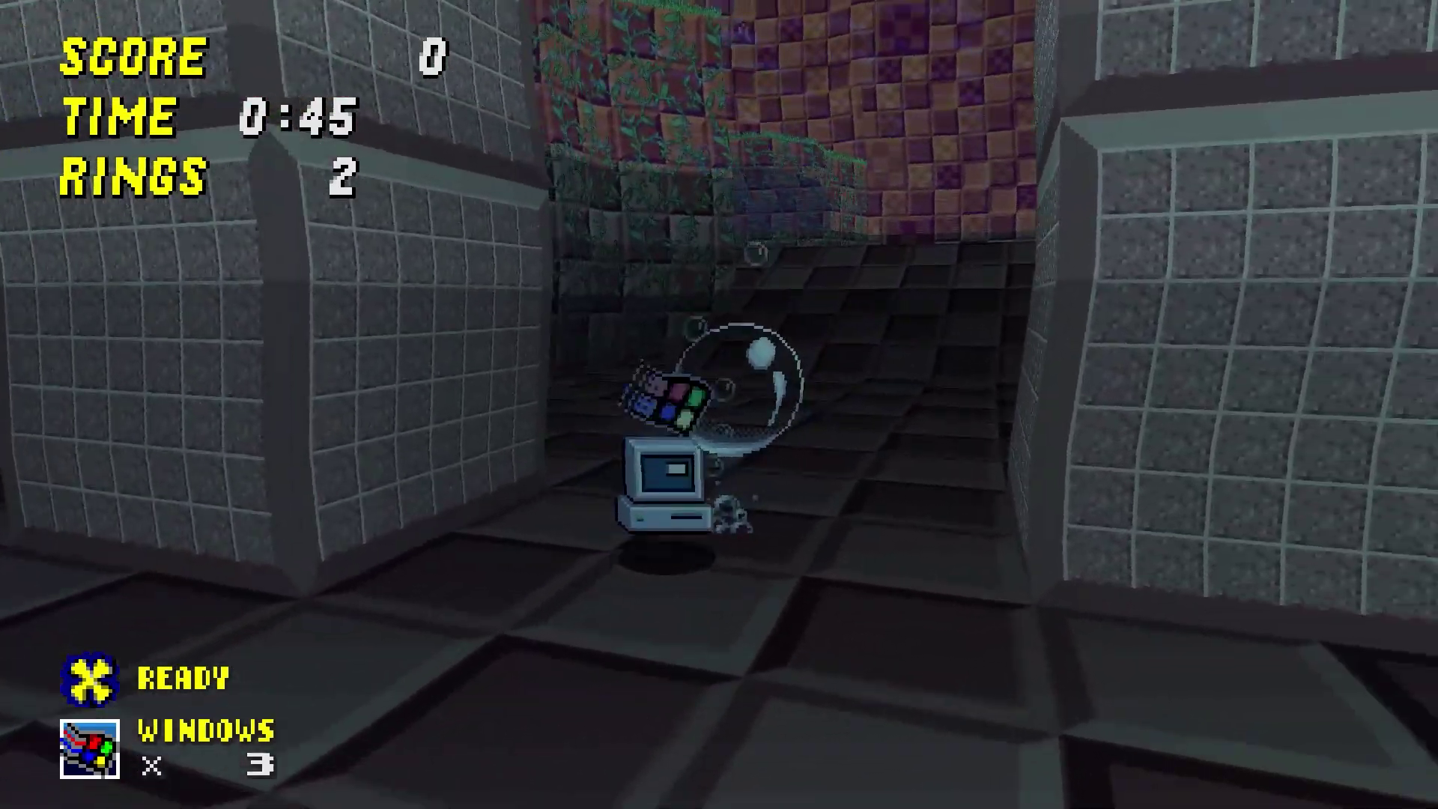
key(w)
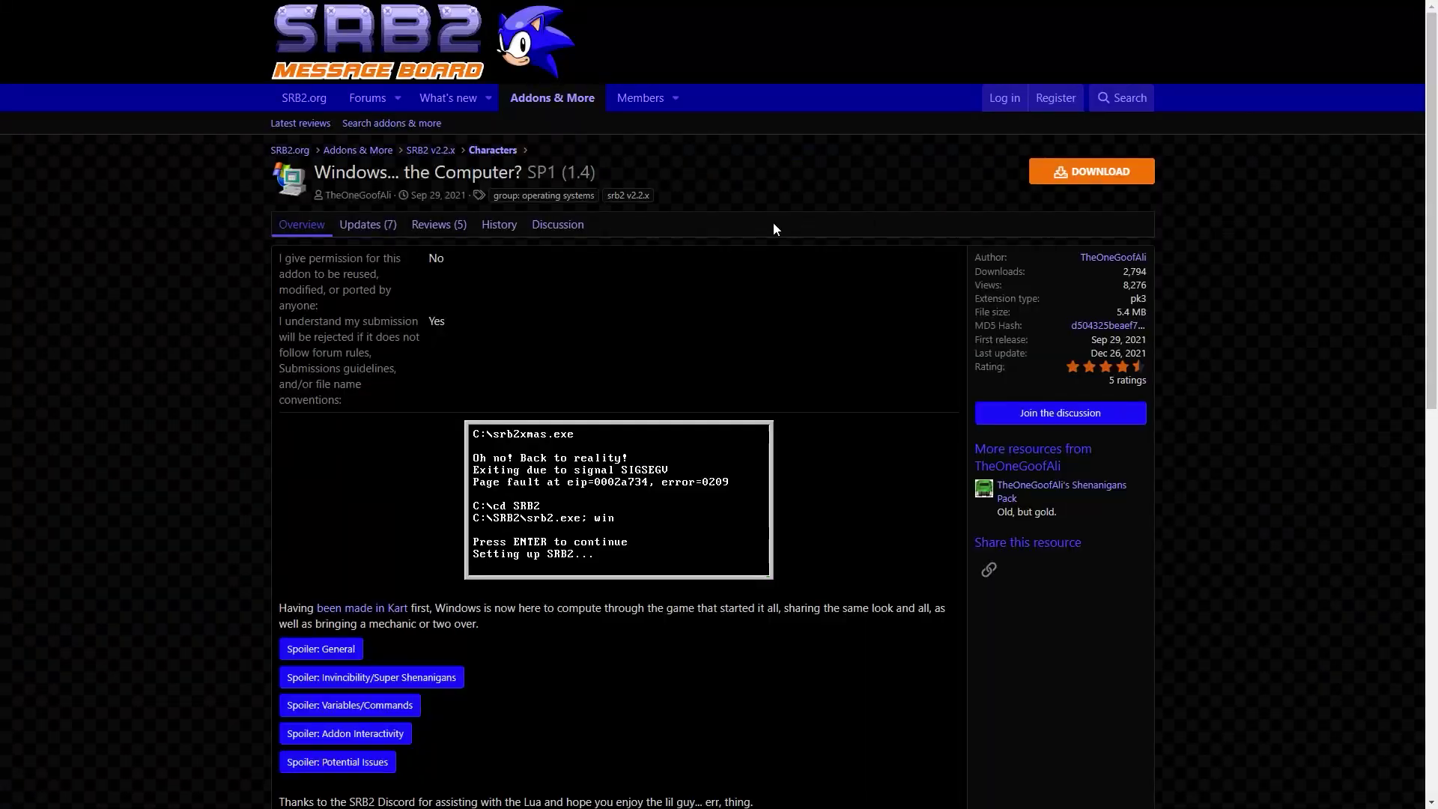
scroll(773, 229, down, 2)
scroll(774, 227, down, 2)
scroll(773, 228, down, 1)
scroll(541, 274, down, 1)
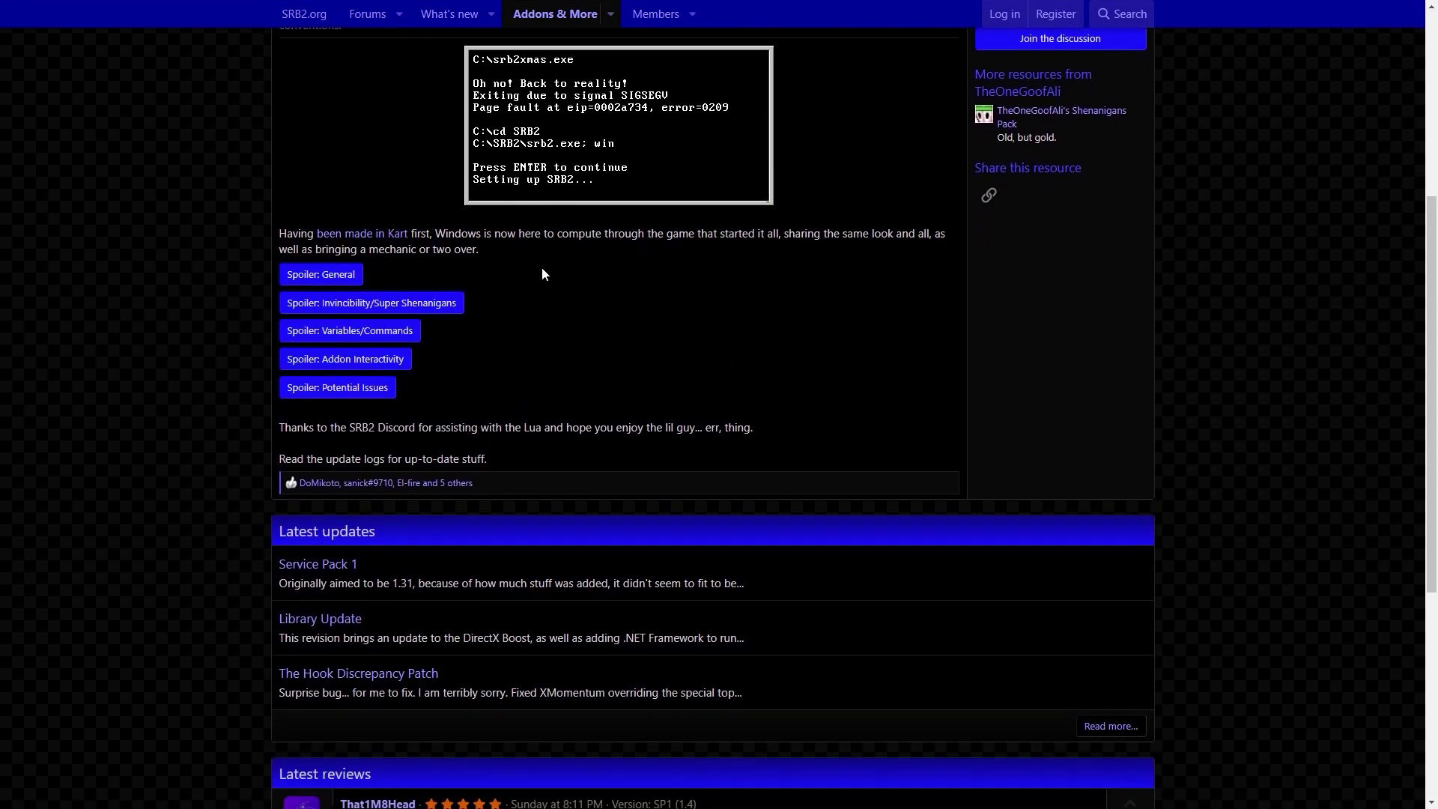
Expand the Invincibility/Super Shenanigans and Variables/Commands spoilers, selecting the first spoiler's text.
click(376, 304)
scroll(379, 312, down, 2)
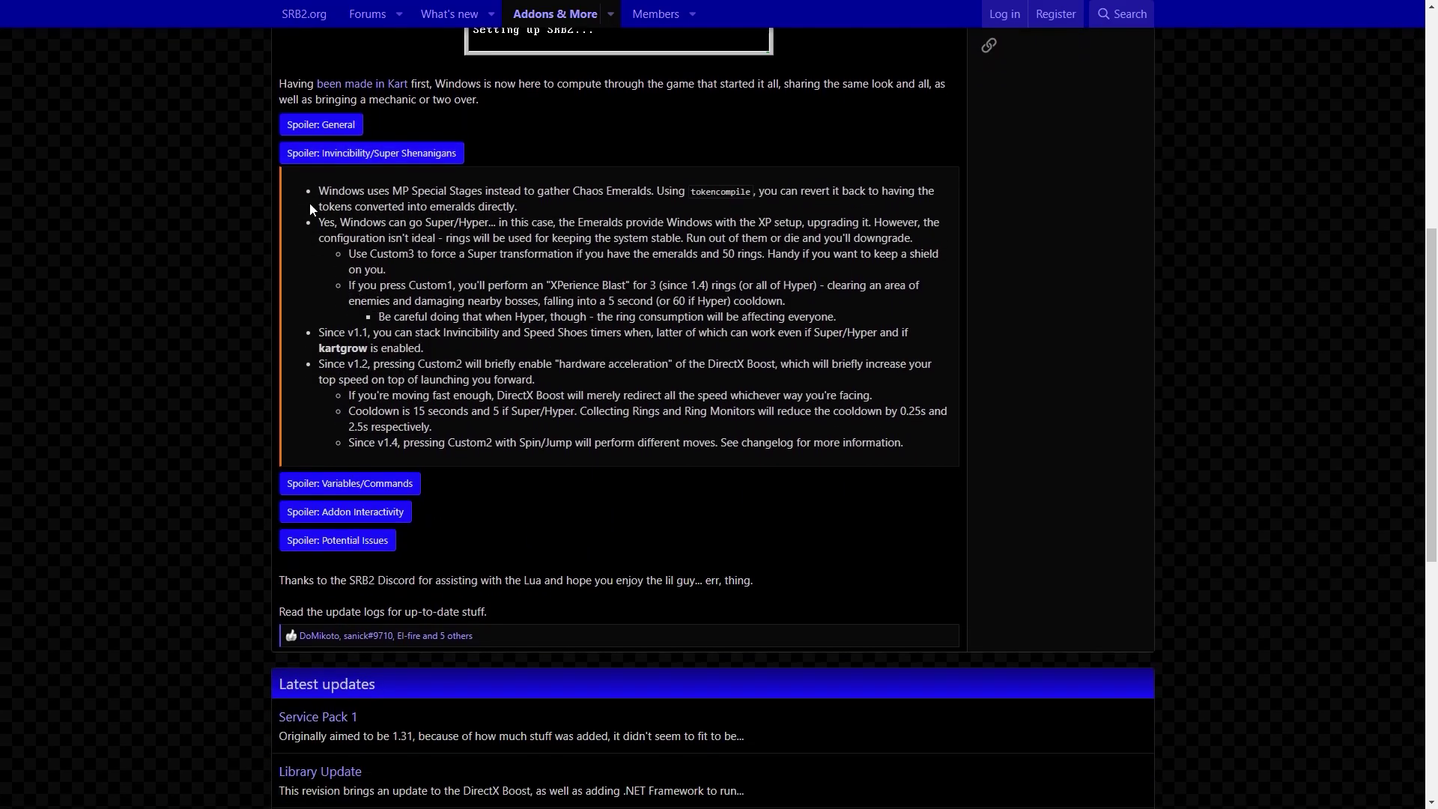
drag(312, 184, 389, 303)
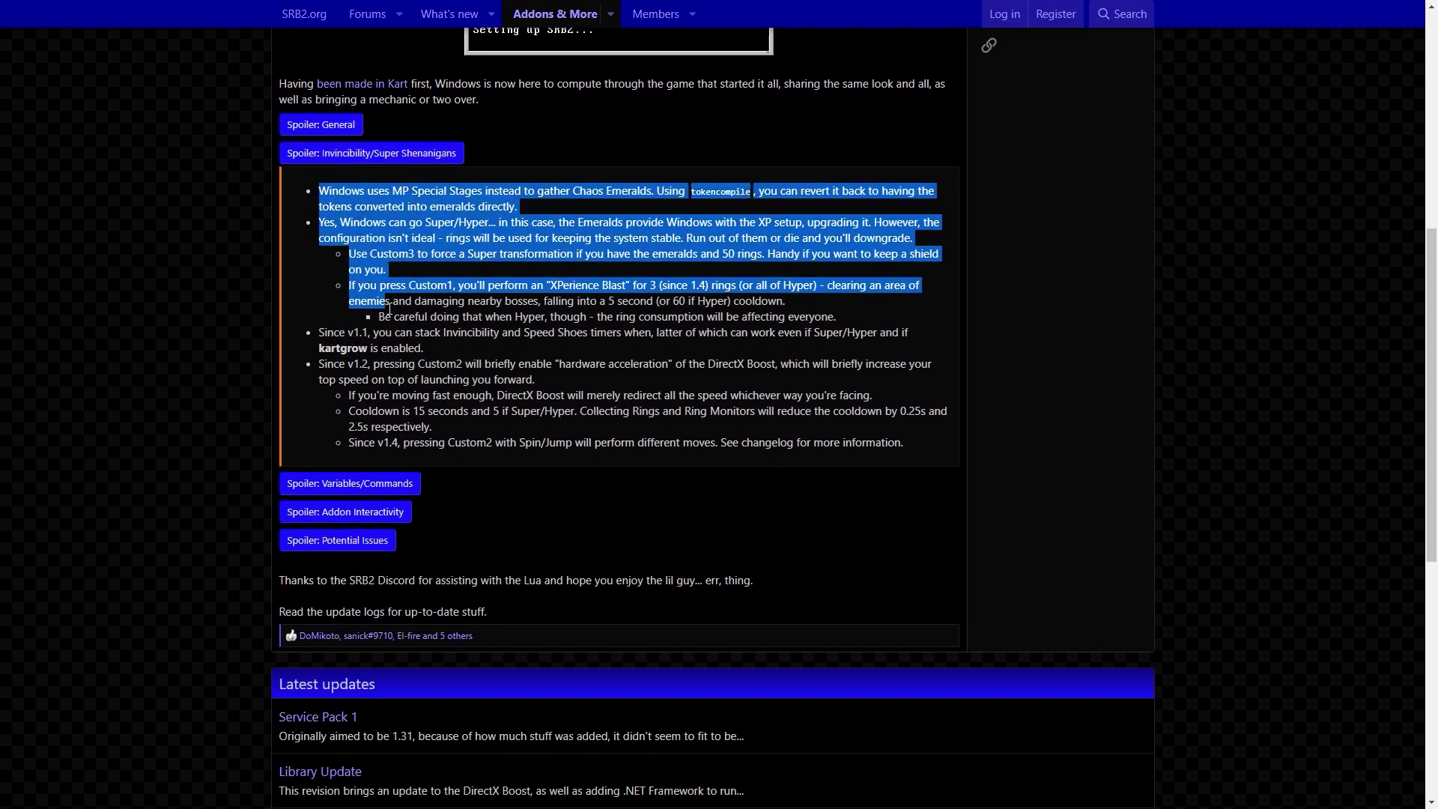
click(408, 485)
scroll(416, 414, down, 3)
scroll(416, 411, down, 2)
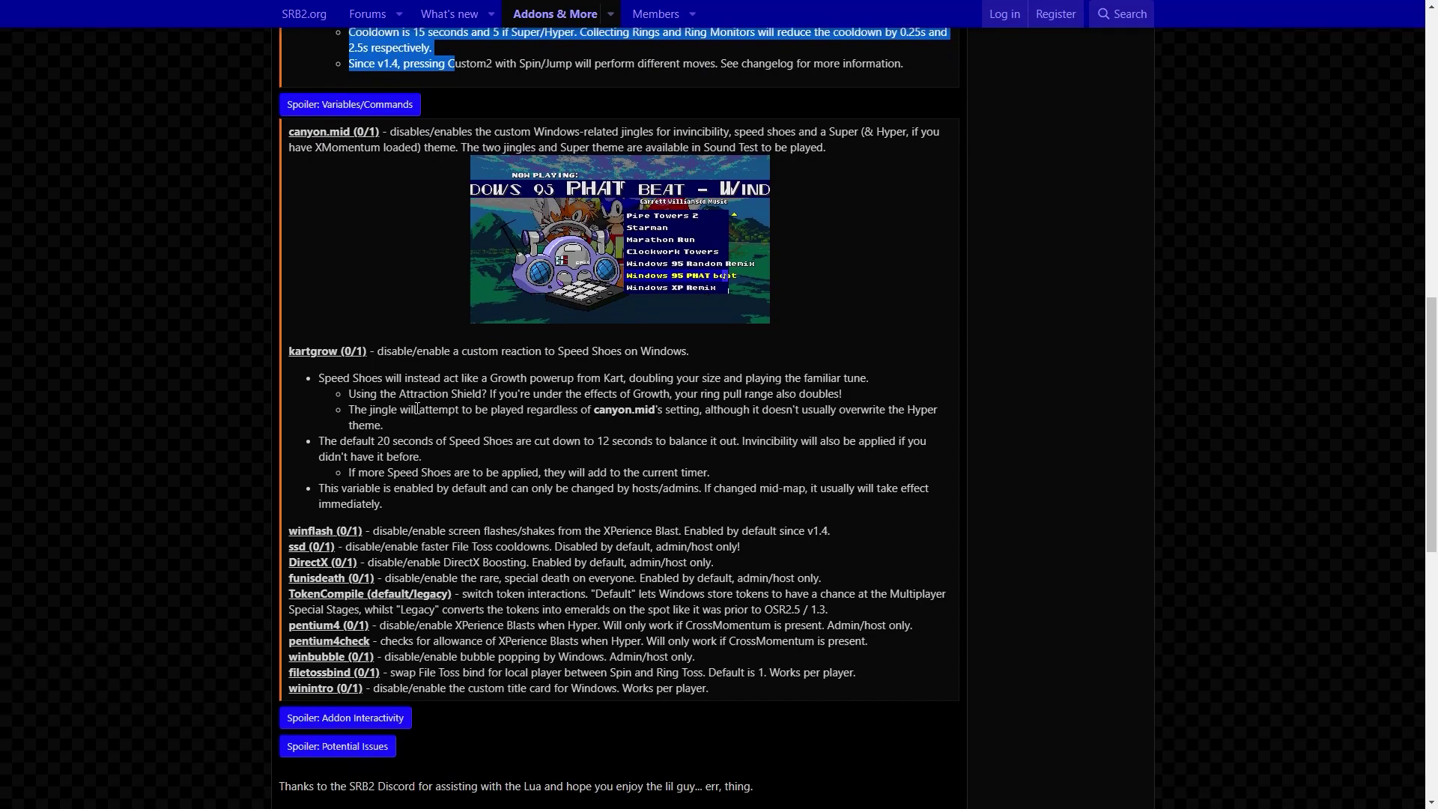
scroll(338, 449, down, 1)
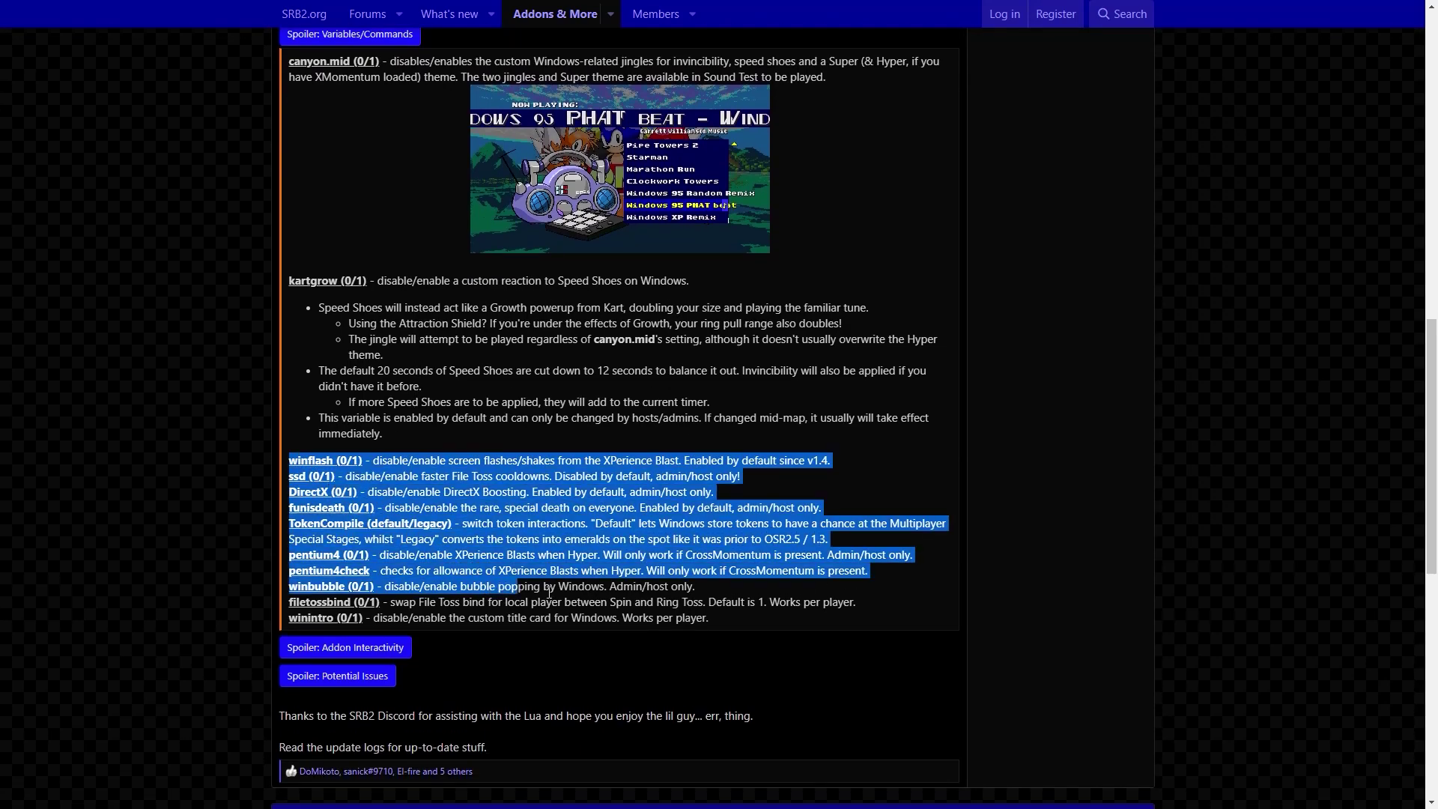